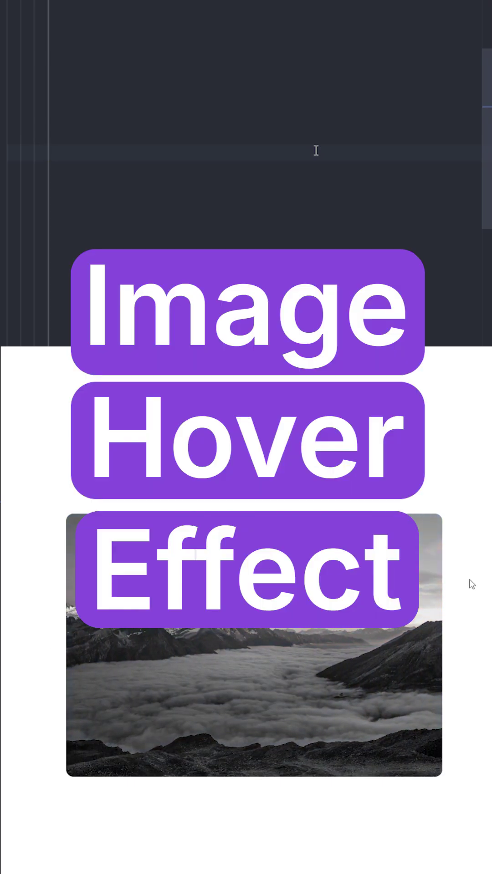
pyautogui.write('div')
# Create a div with classes relative, group, w-[400px], h-[280px], overflow-hidden, rounded-lg, cursor-pointer.
pyautogui.press('Tab')
pyautogui.press('Left')
pyautogui.write('clas')
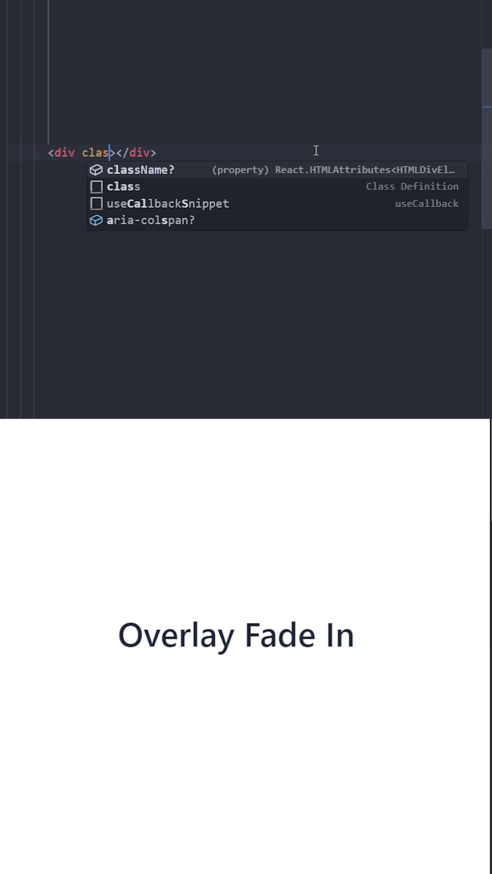
pyautogui.press('Tab')
pyautogui.write('relative')
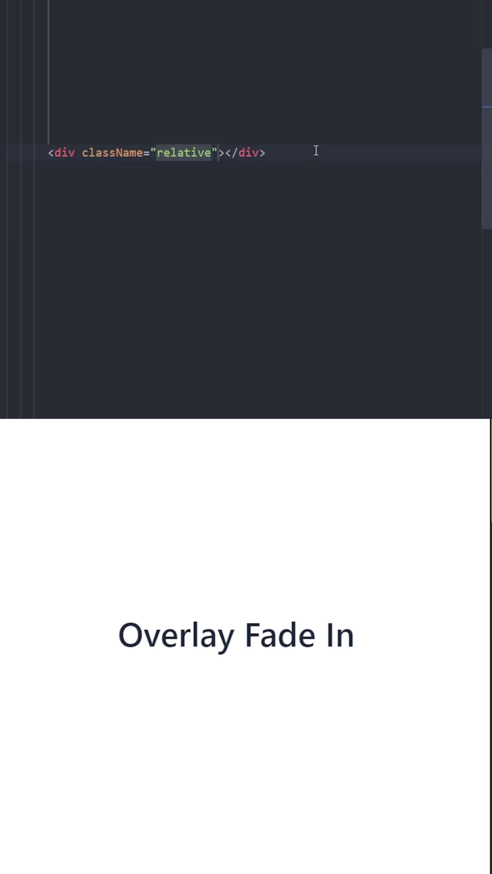
pyautogui.write(' g')
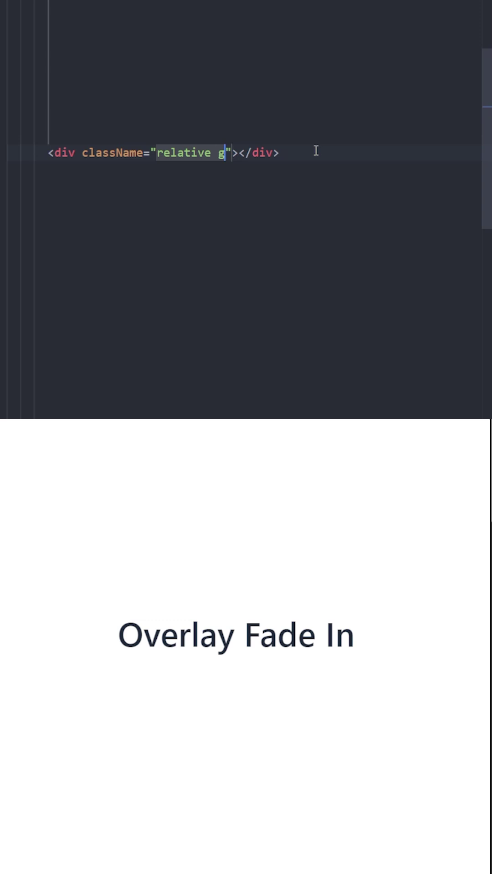
pyautogui.write('roup')
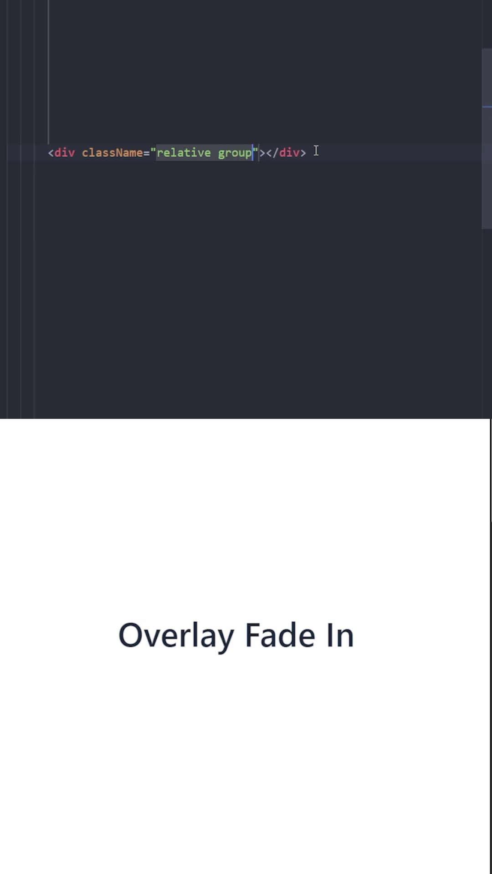
pyautogui.write(' w-[')
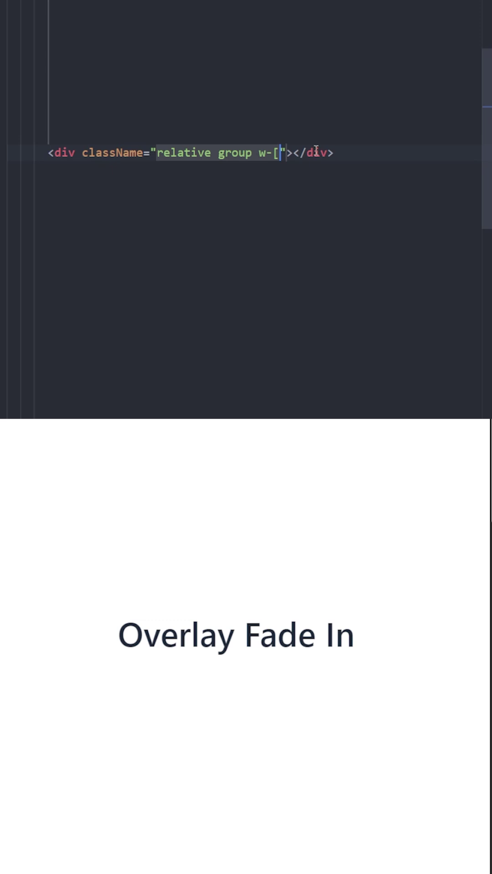
pyautogui.write('400px] h-[280px] overfl')
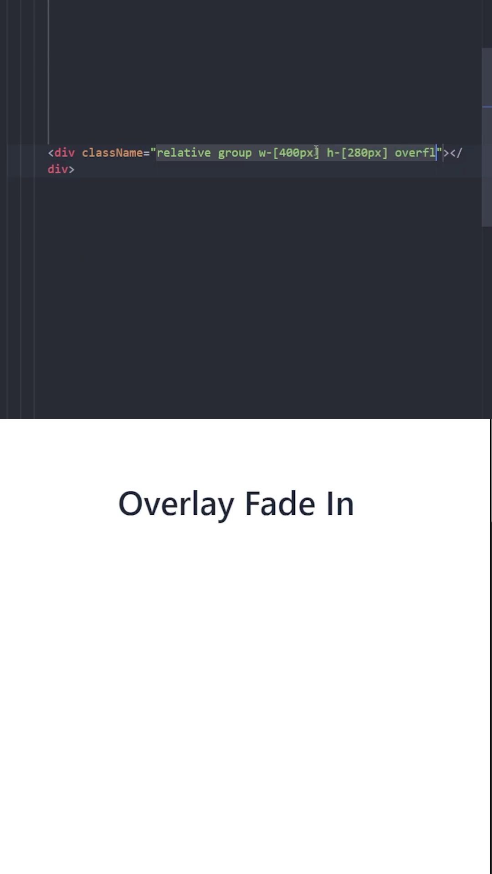
pyautogui.write('ow-hi')
pyautogui.press('Tab')
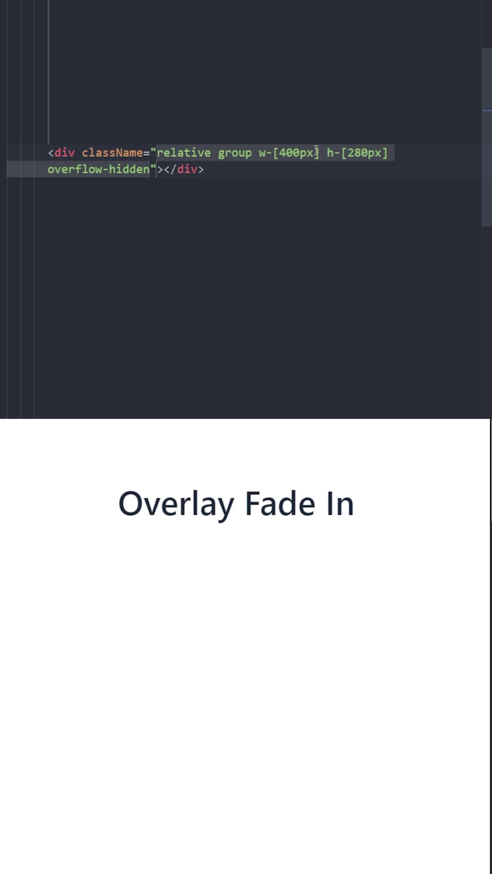
pyautogui.write('rounded-l')
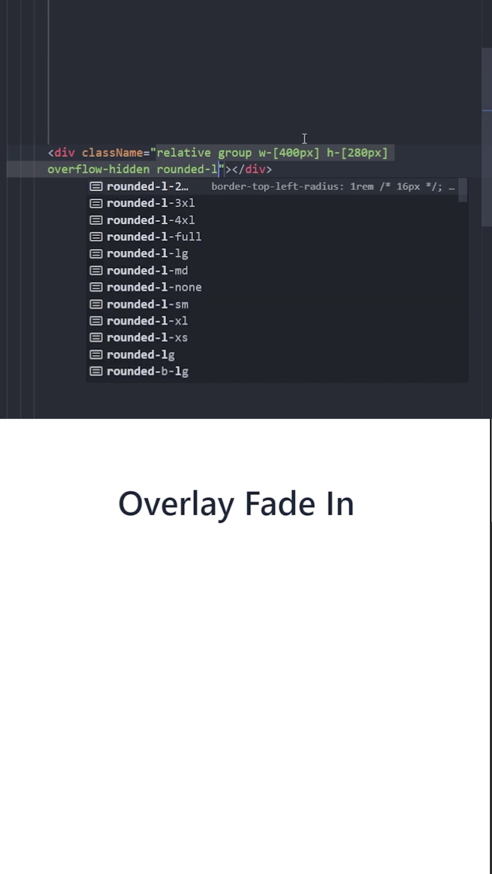
pyautogui.write('g cursor-pointe')
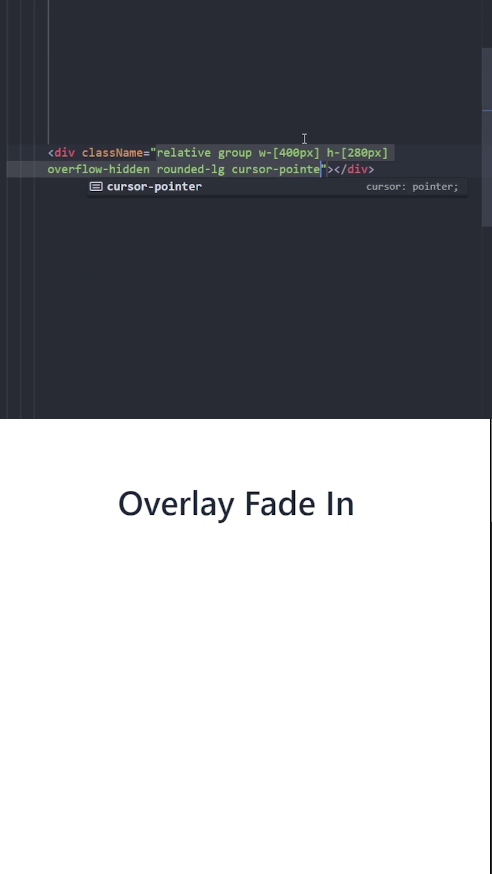
pyautogui.write('r')
# Nest an img with src /img1.jpg and classes w-full h-full object-cover grayscale.
pyautogui.press('End')
pyautogui.press('Return')
pyautogui.write('im')
pyautogui.press('Tab')
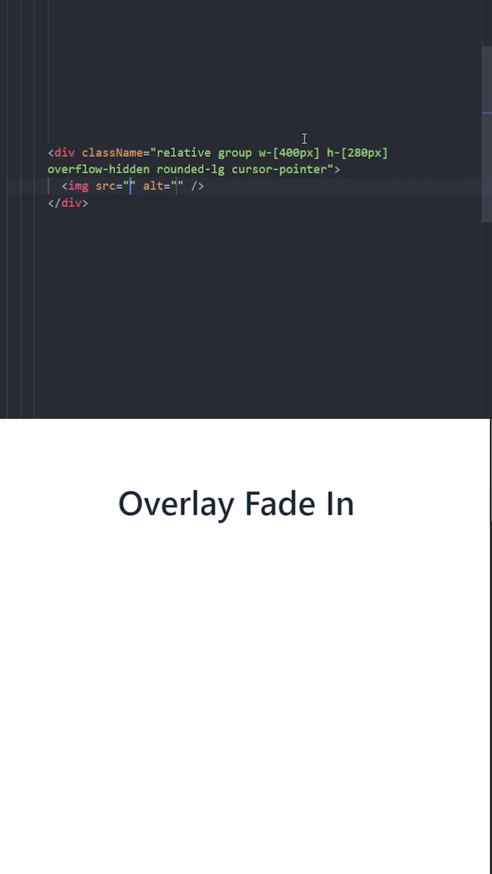
pyautogui.write('/img1.jpg')
pyautogui.press('Tab')
pyautogui.press('Tab')
pyautogui.write('className="w-full h-full')
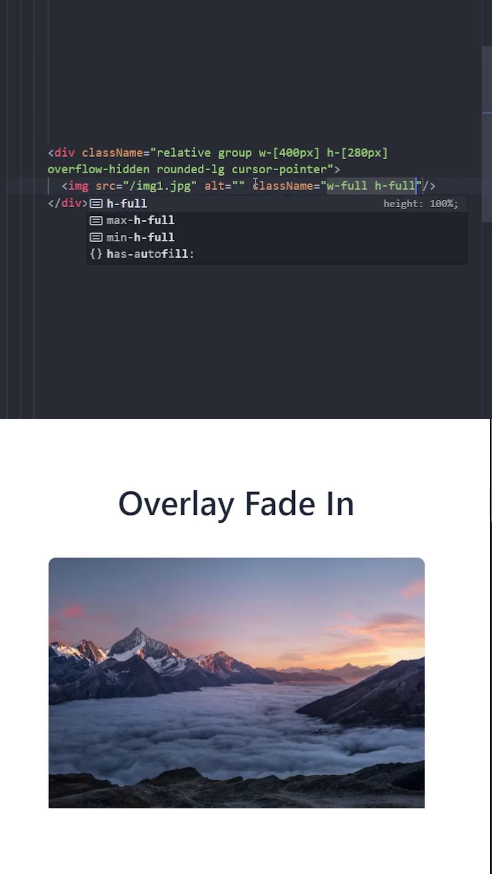
pyautogui.write(' object-cov')
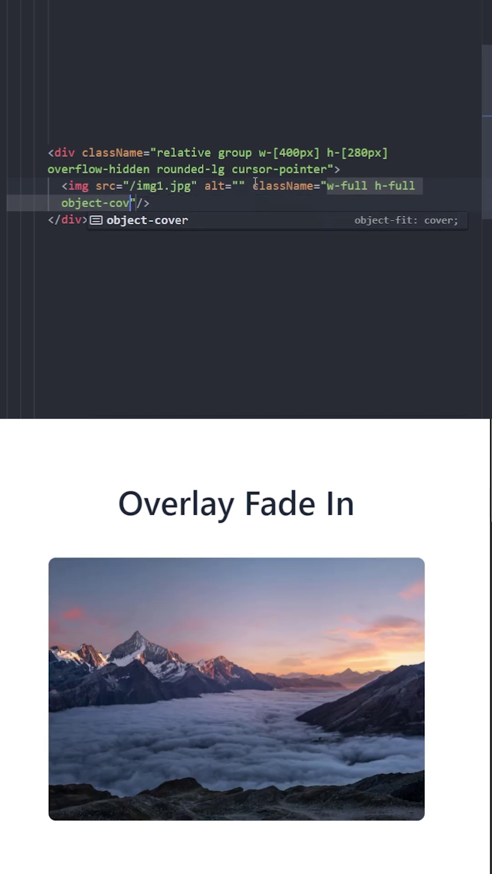
pyautogui.write('er')
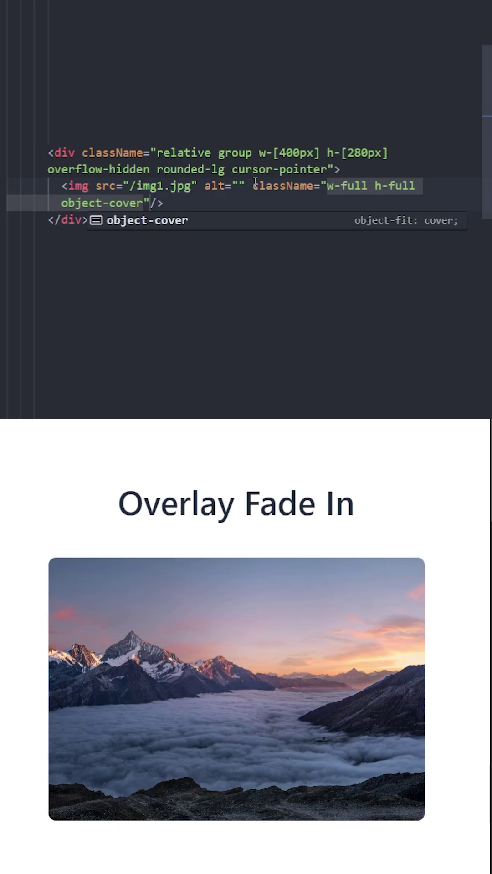
pyautogui.write(' grayscale')
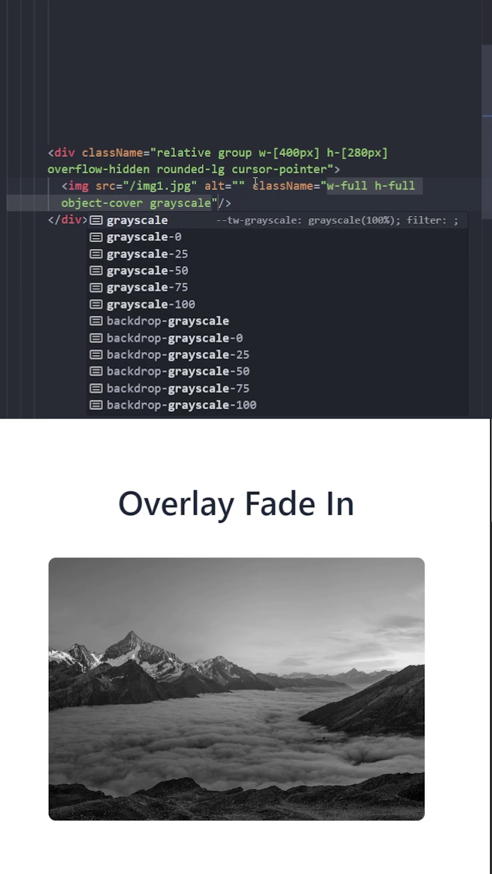
pyautogui.write('group-hover')
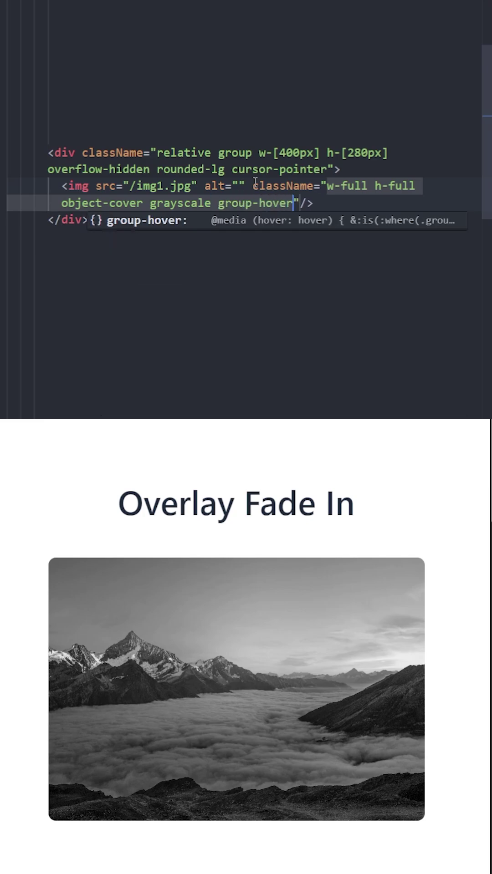
pyautogui.write(':grayscale-0')
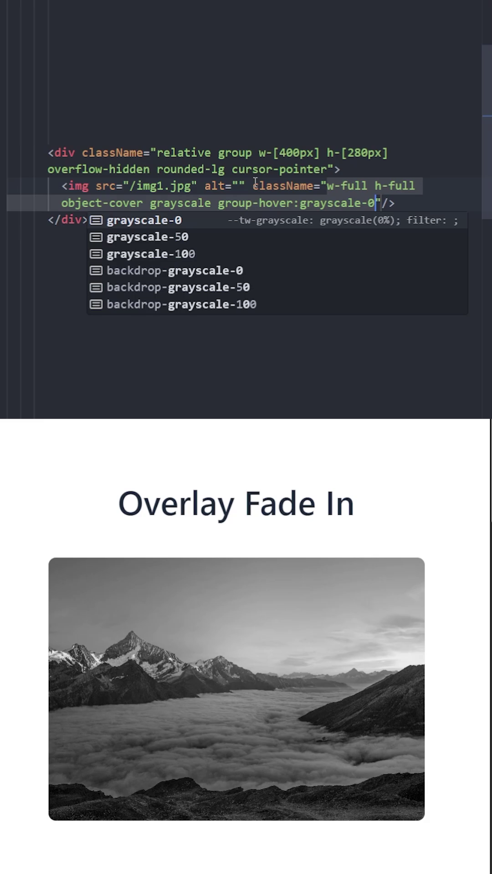
pyautogui.write(' group-hover:s')
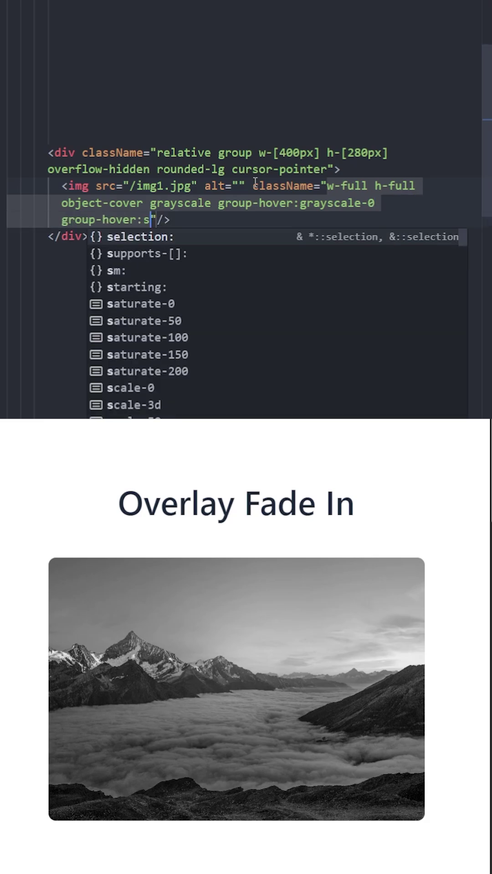
pyautogui.write('cale-101 trans')
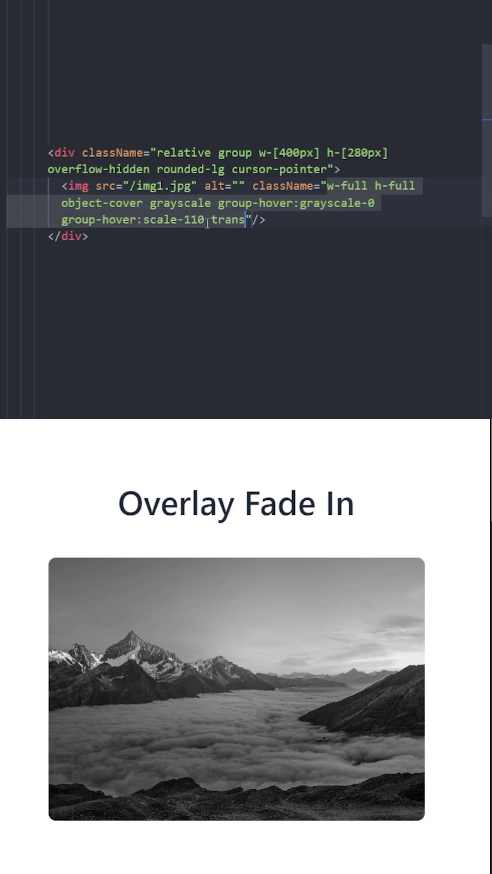
pyautogui.write('ition-all ')
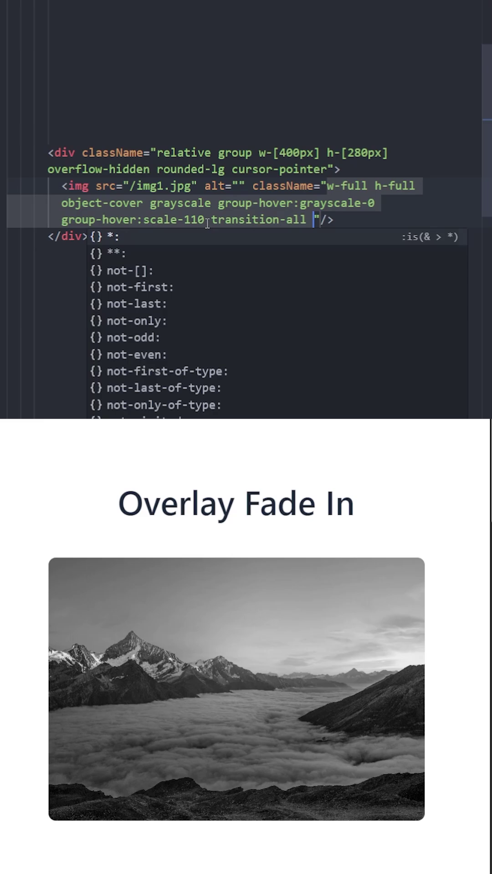
pyautogui.write('duration-500')
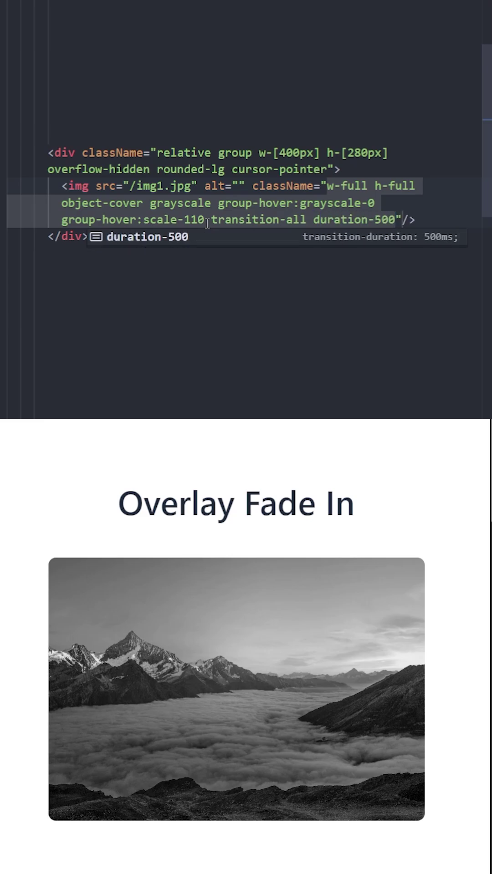
# Add an absolute inset-0 div with bg-gradient-to-t from-black/60 via-transparent to-transparent below the img.
pyautogui.press('End')
pyautogui.press('Return')
pyautogui.write('div')
pyautogui.press('Tab')
pyautogui.write('c')
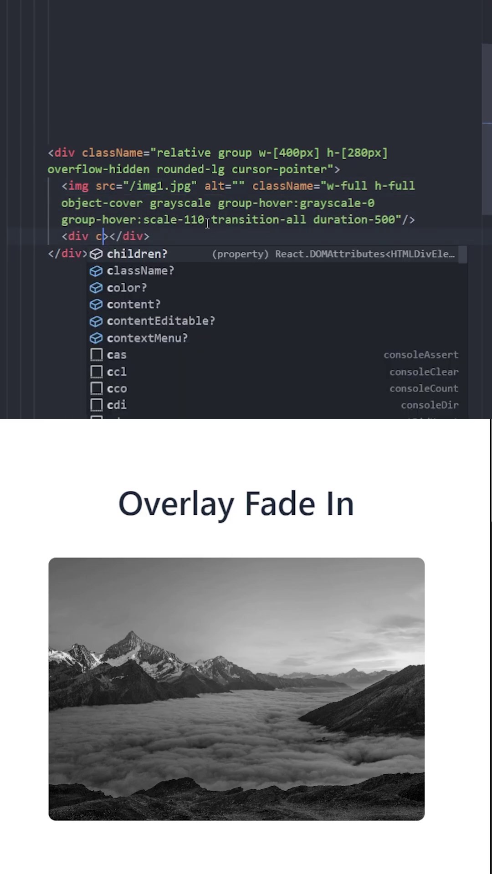
pyautogui.write('las')
pyautogui.press('Tab')
pyautogui.write('absolute')
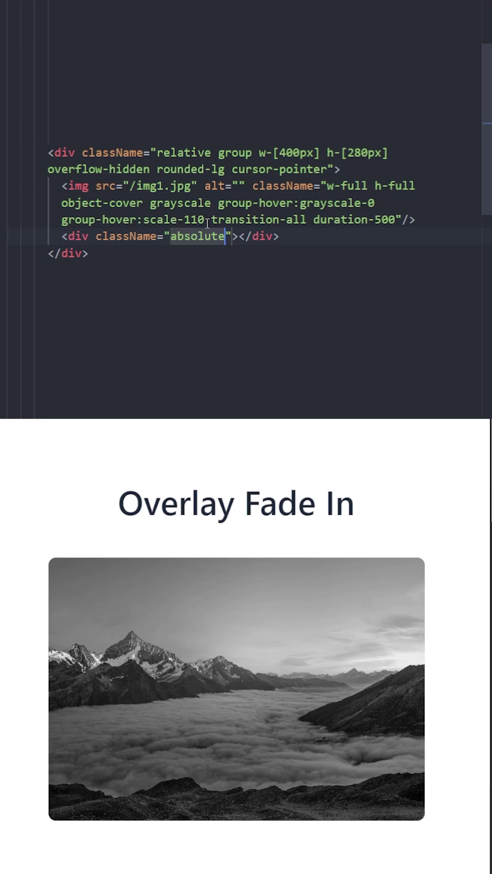
pyautogui.write(' inset-0')
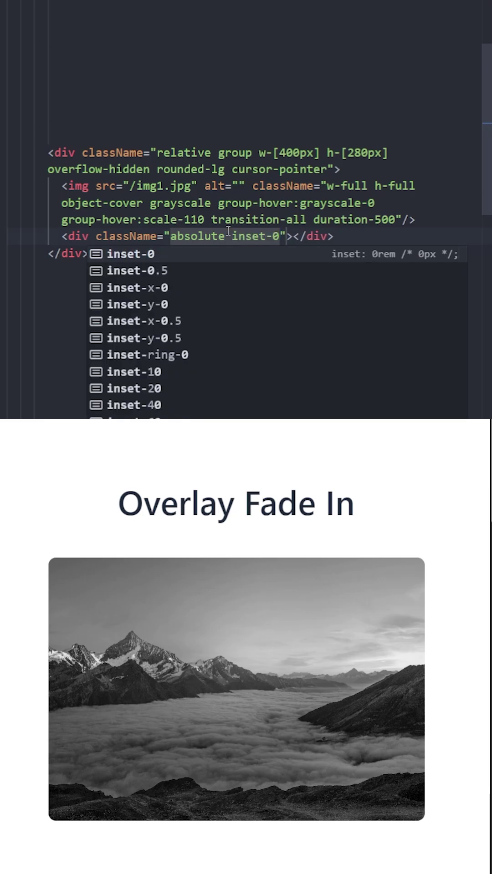
pyautogui.write(' bg-gradient')
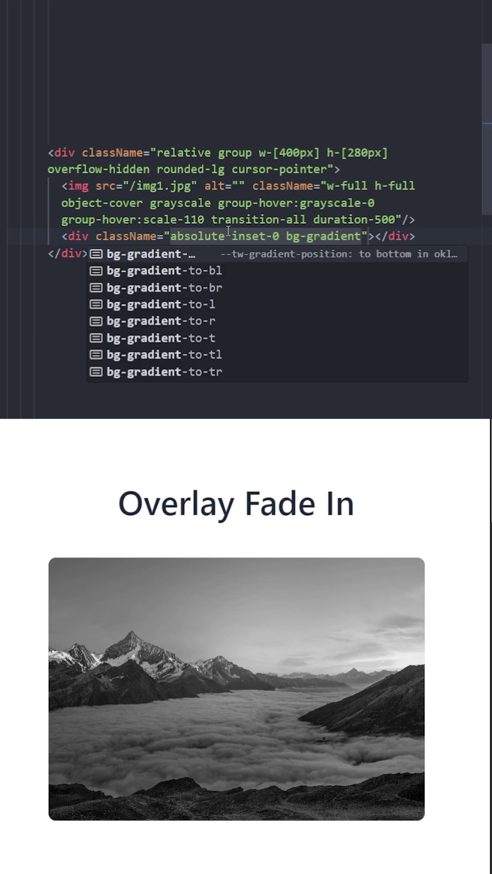
pyautogui.write('-t')
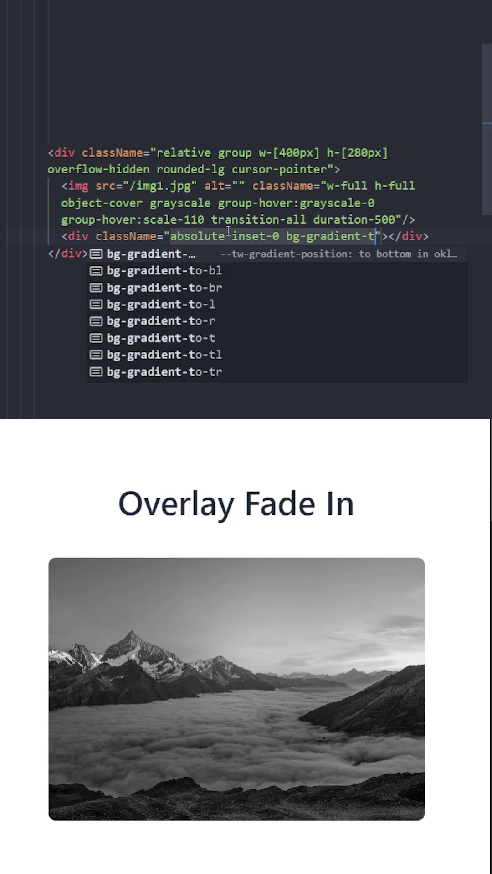
pyautogui.write('o-t from-black/')
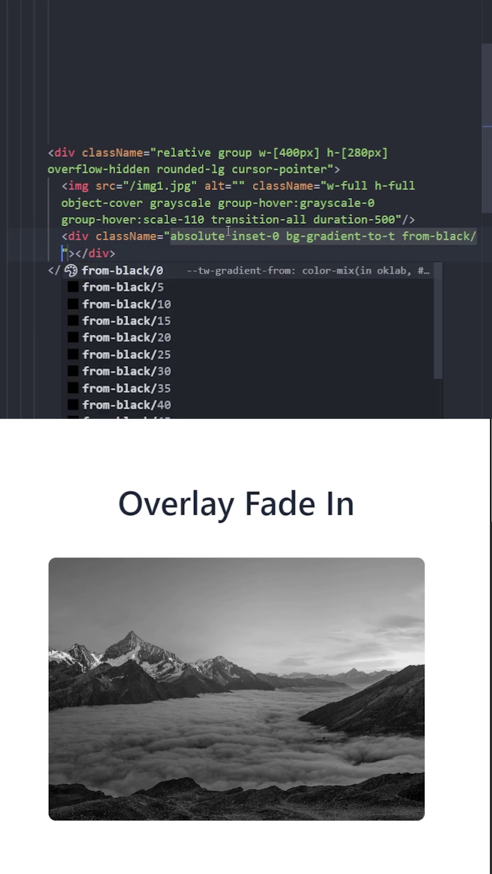
pyautogui.write('60 via-trans')
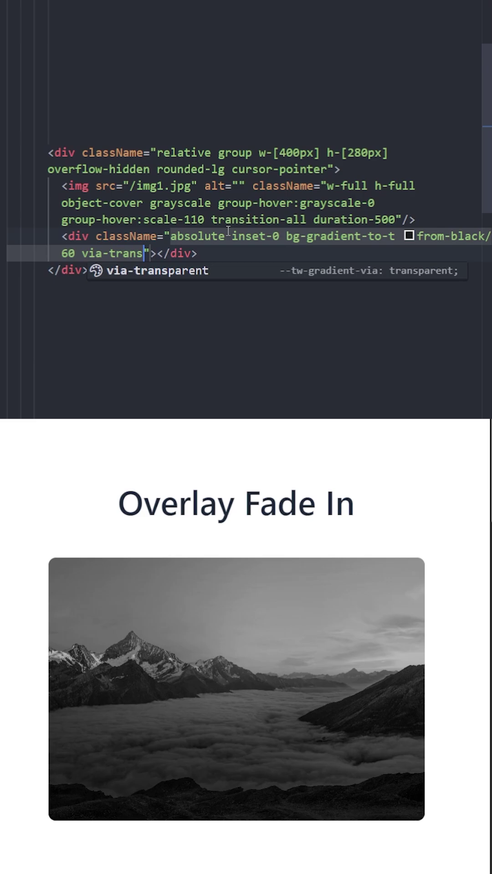
pyautogui.press('Return')
pyautogui.write('to-tran')
pyautogui.press('Return')
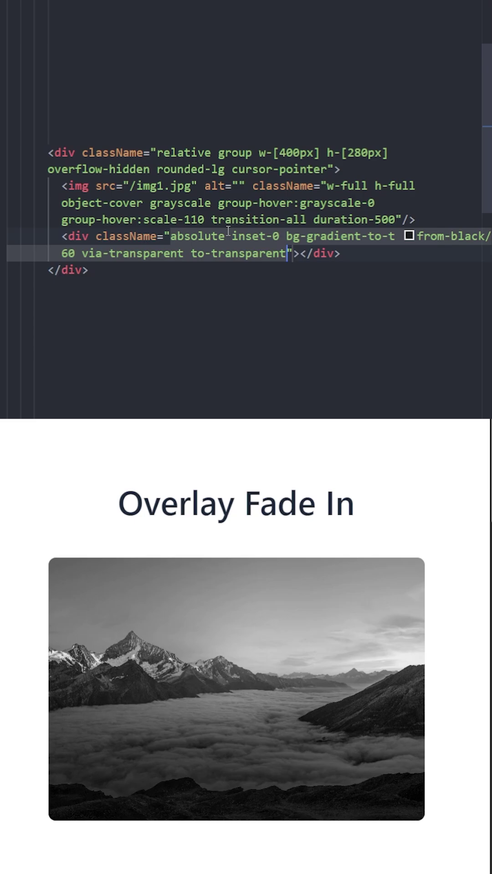
pyautogui.write('opacit')
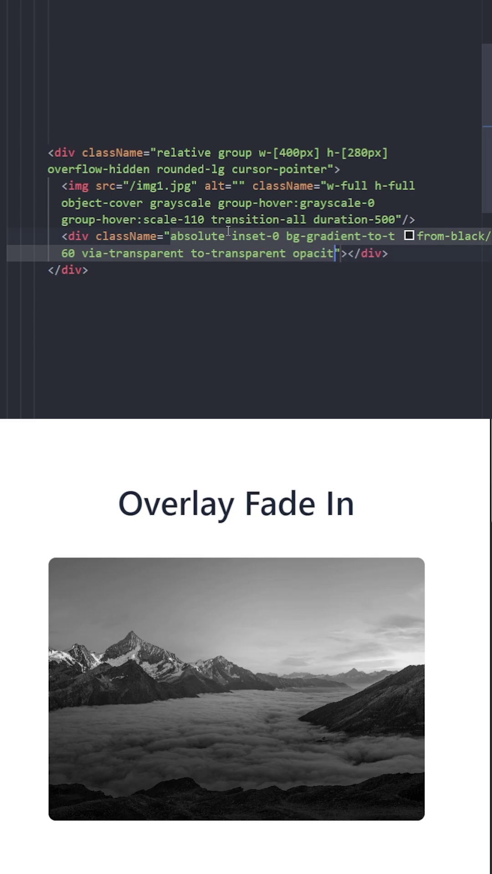
pyautogui.write('y-0 group-')
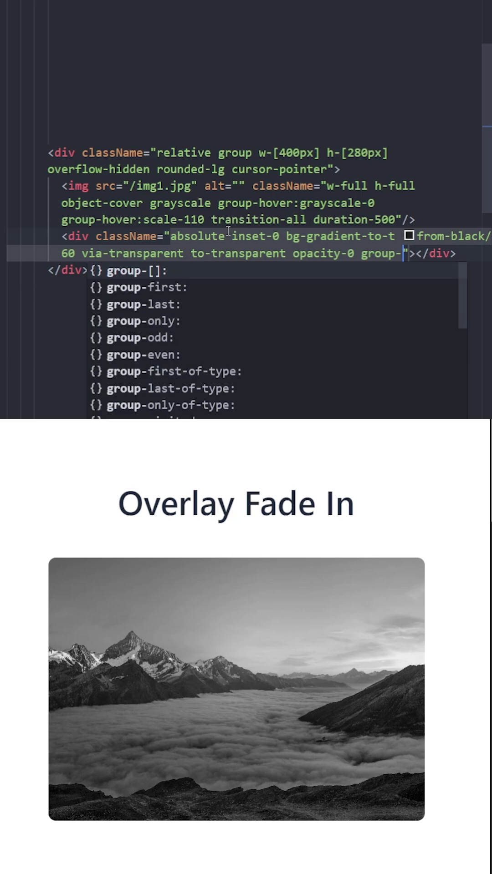
pyautogui.write('hover:opacity')
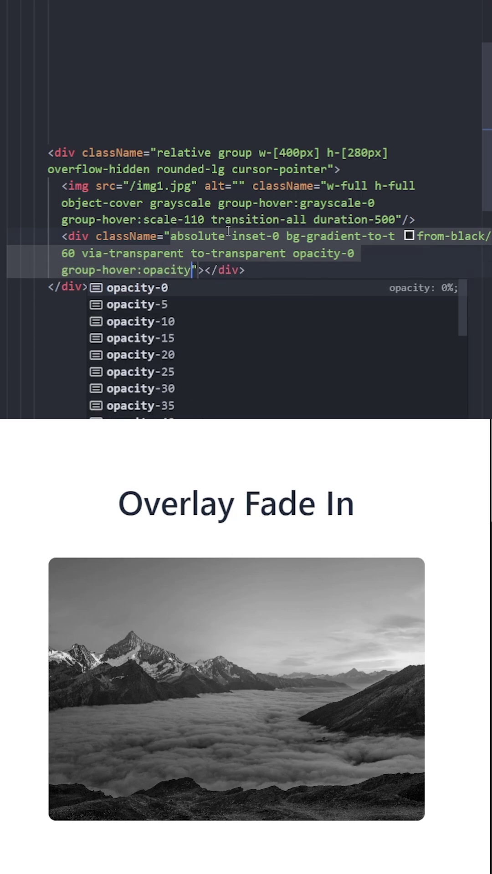
pyautogui.write('-100')
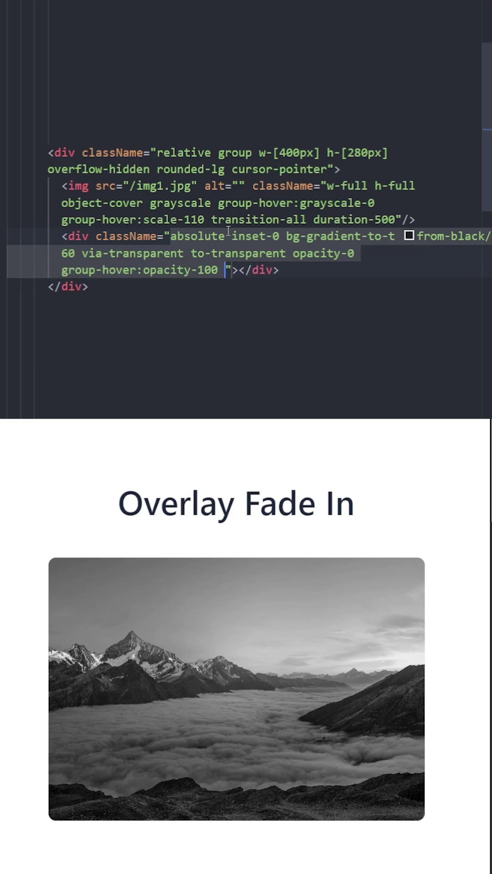
pyautogui.write(' flex')
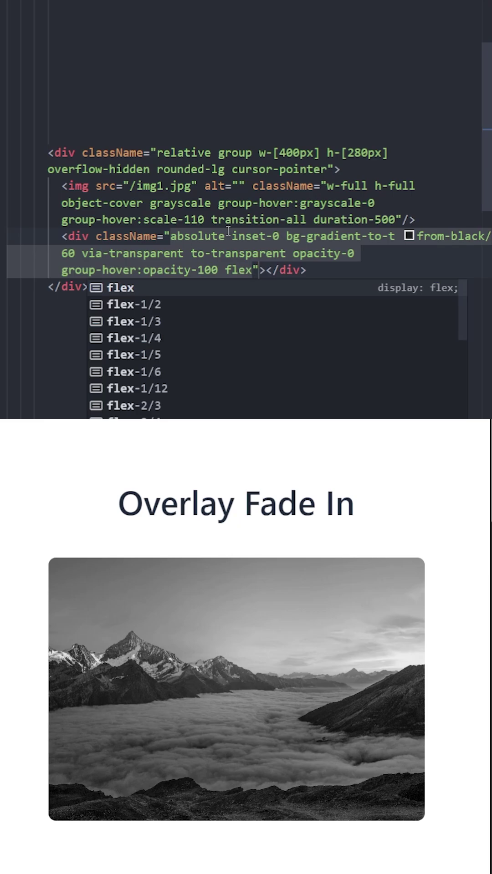
pyautogui.write(' item')
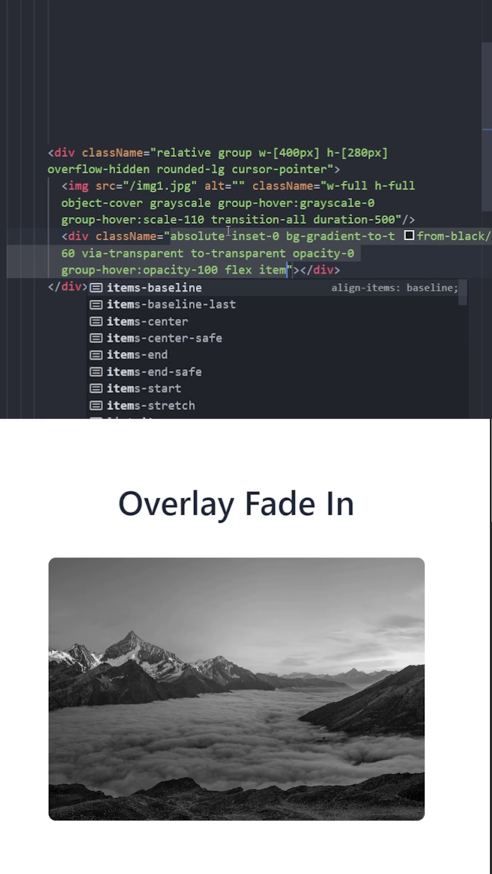
pyautogui.write('s-end')
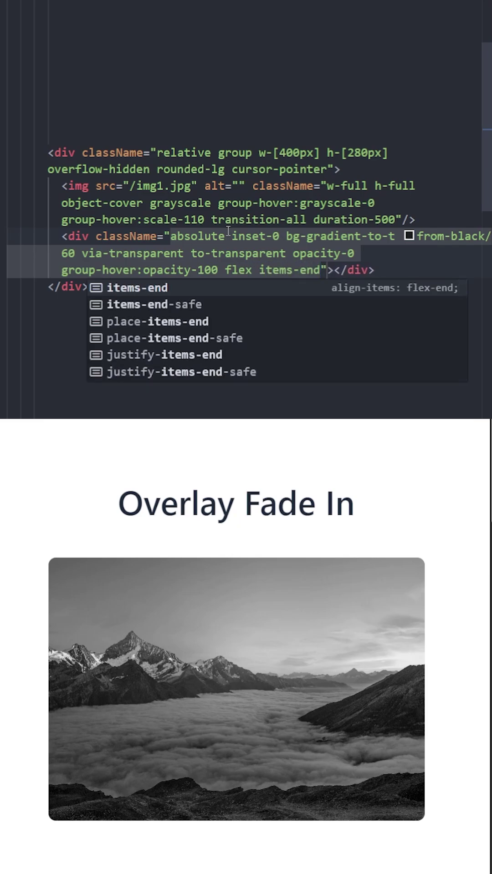
pyautogui.write(' p-6 tra')
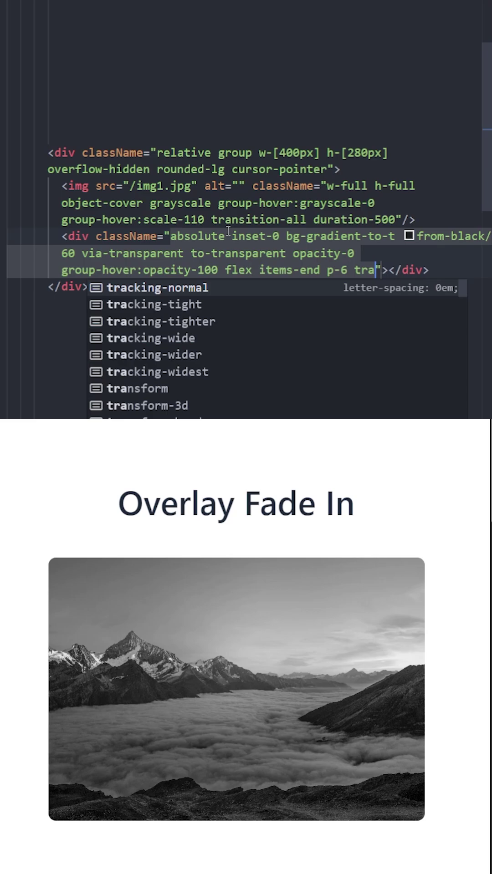
pyautogui.write('nsition-opaci')
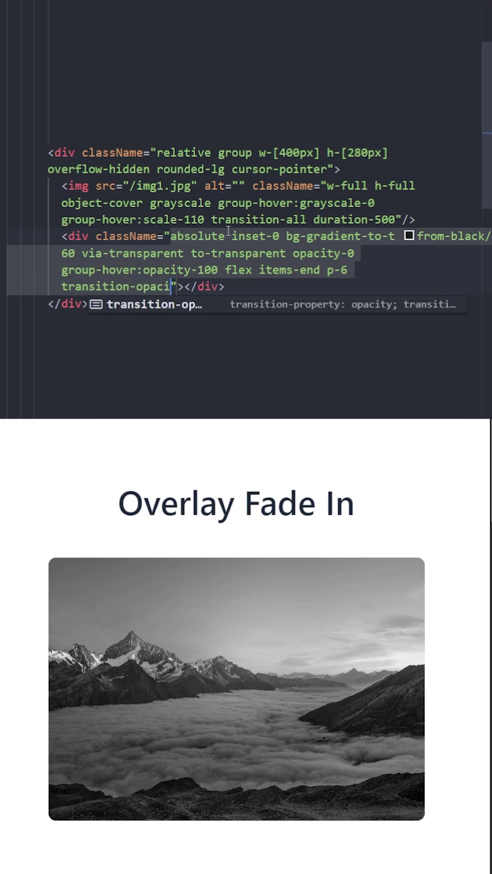
pyautogui.write('ty duration')
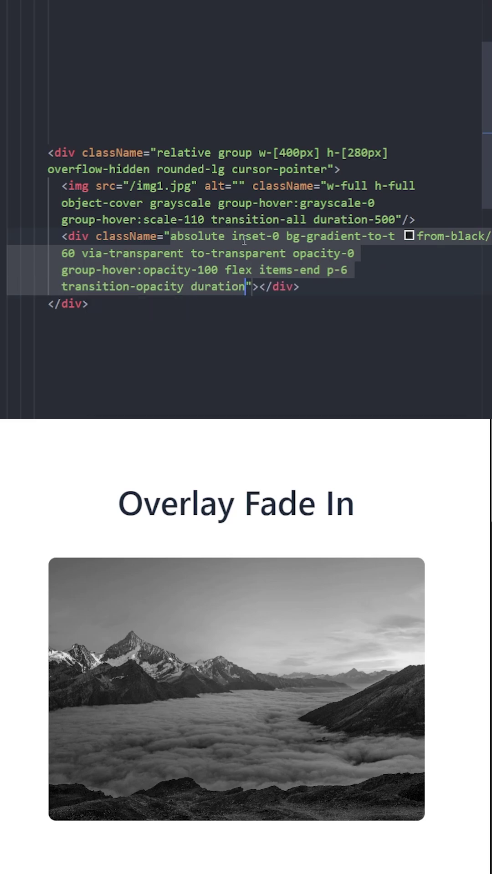
pyautogui.write('-300')
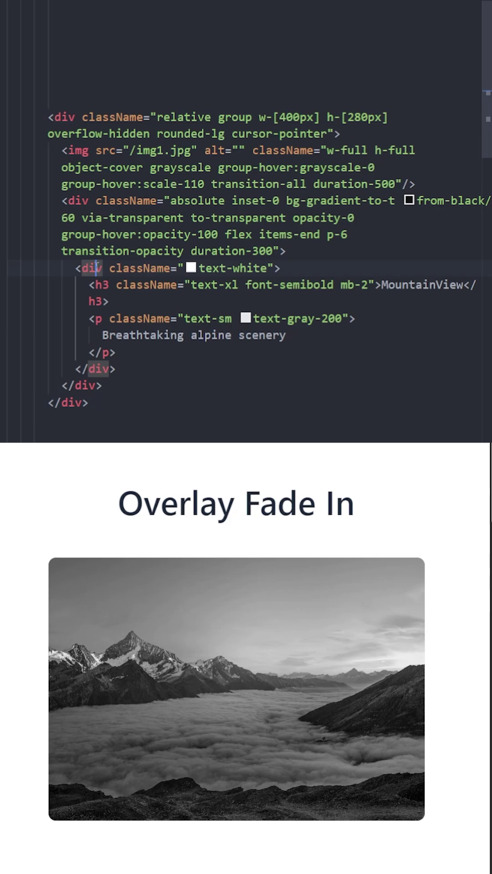